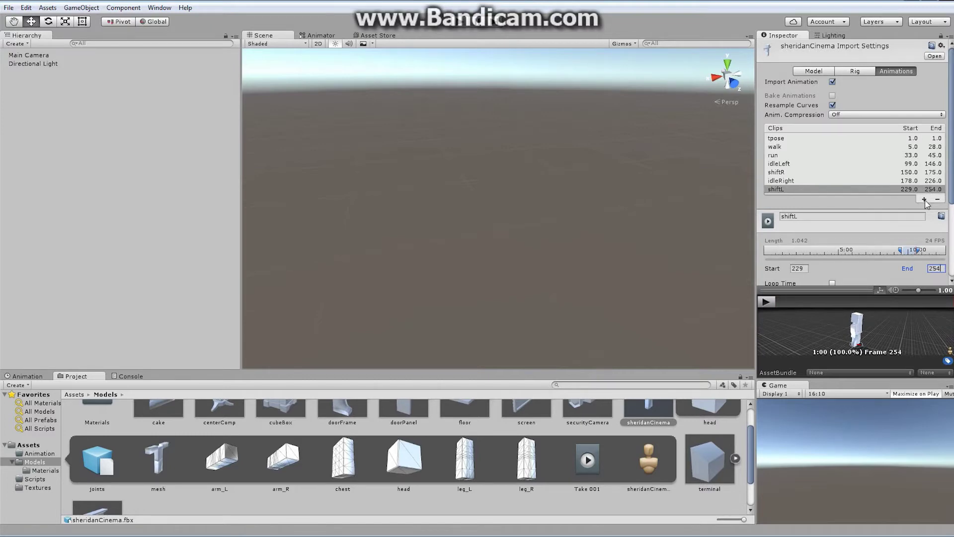
Name the new clip rewardPose, set it to frames 256–296, and apply the import settings
text(reward:P)
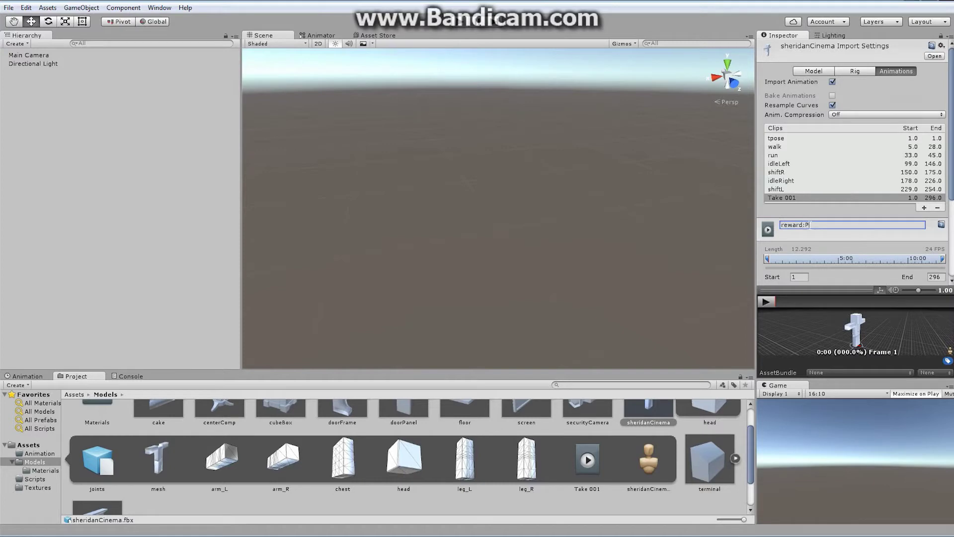
key(BackSpace)
key(BackSpace)
text(Pose)
click(801, 274)
text(256)
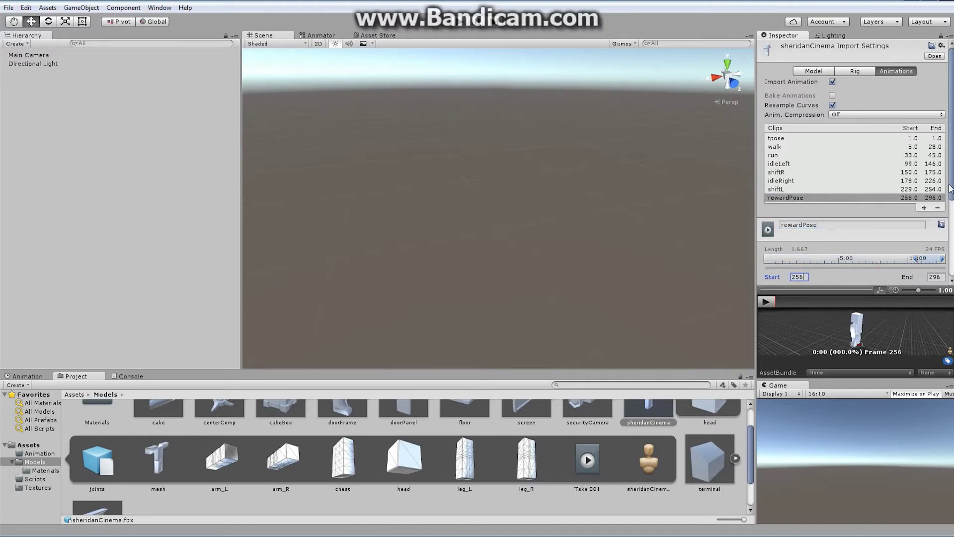
drag(950, 184, 950, 267)
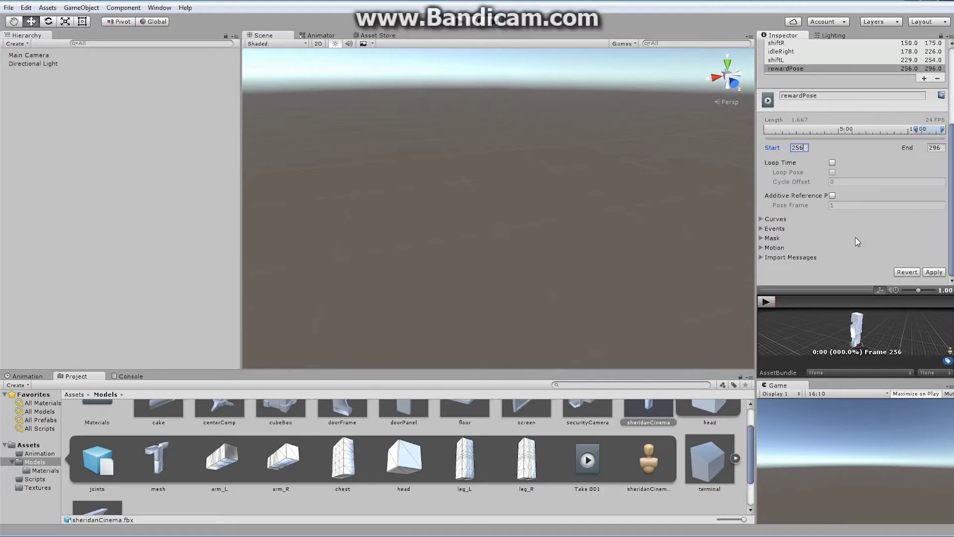
click(934, 273)
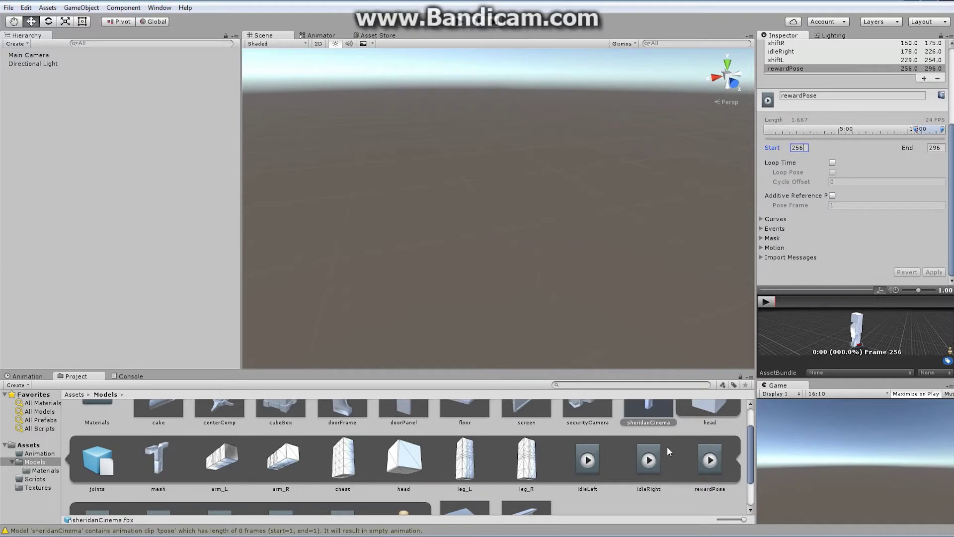
Select the run clip (frames 33–45) and play its preview, pausing at frame 43
scroll(746, 440, down, 2)
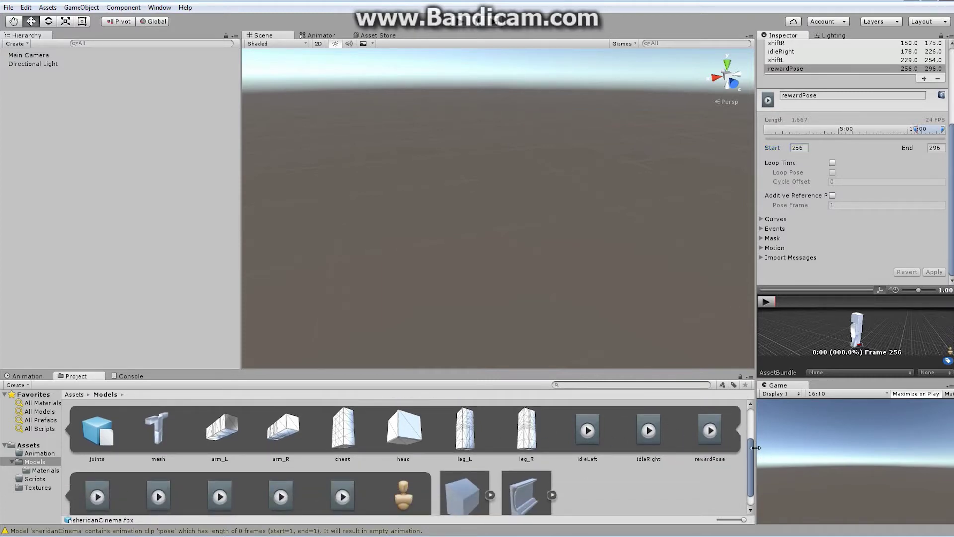
scroll(749, 452, down, 1)
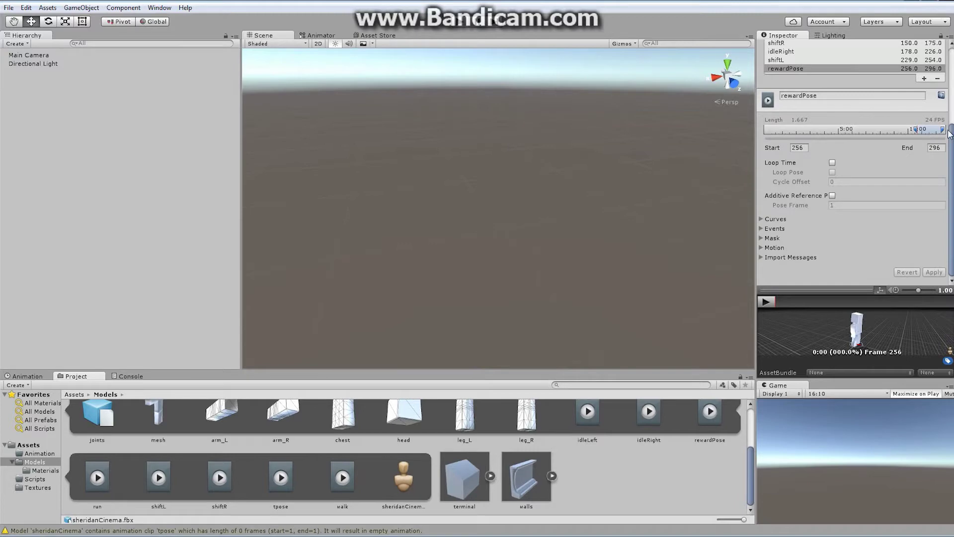
scroll(951, 134, up, 5)
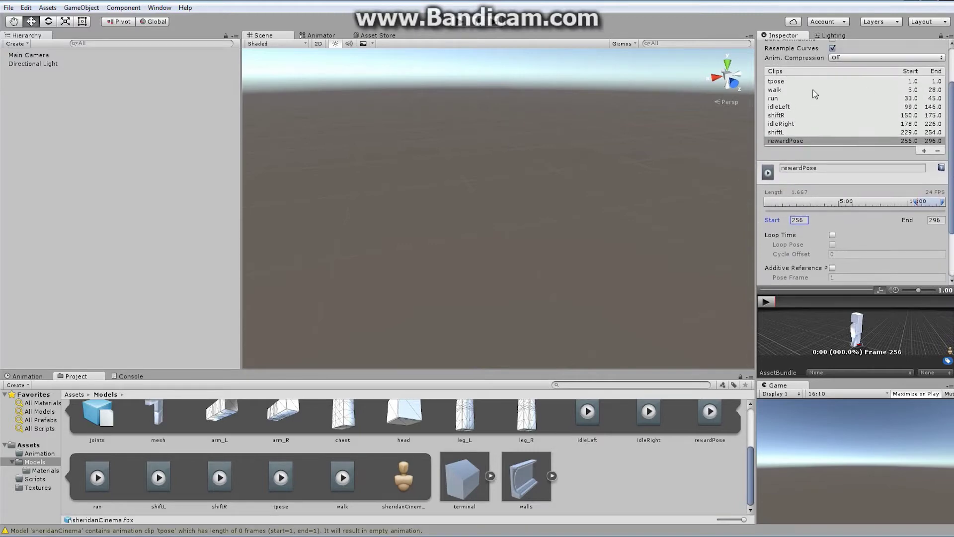
click(781, 98)
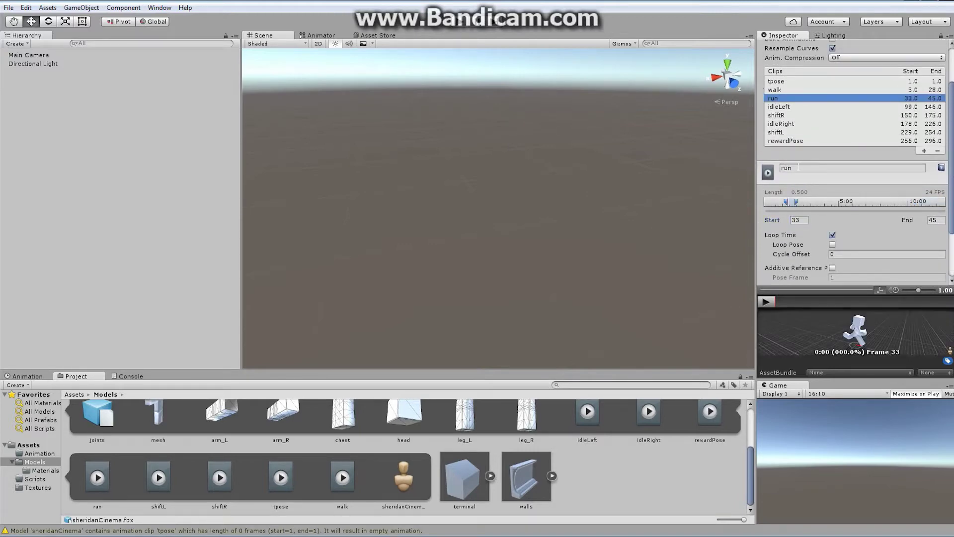
click(767, 301)
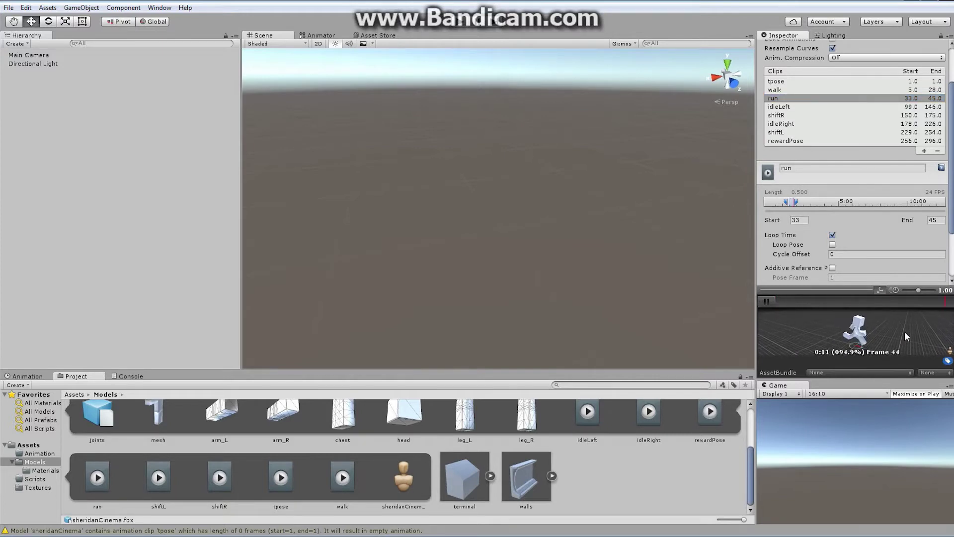
click(765, 302)
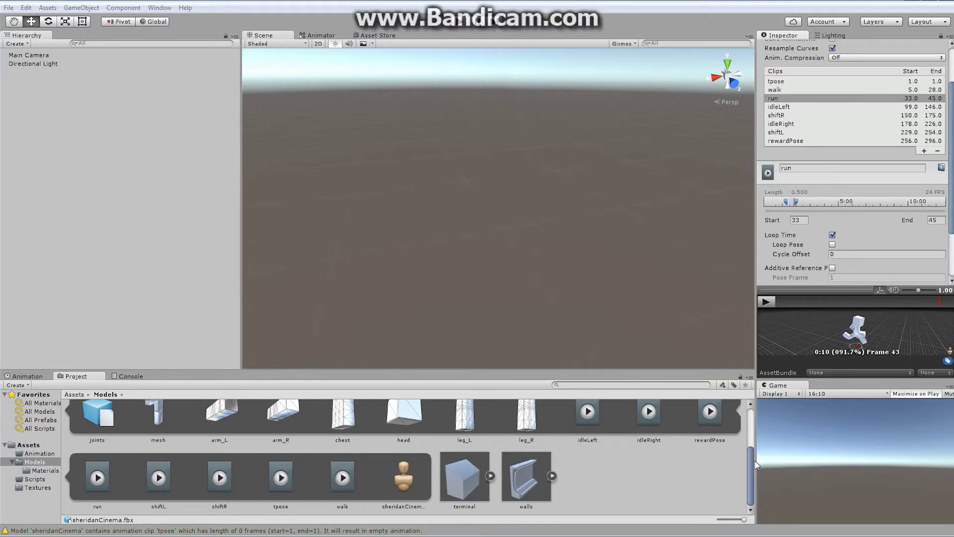
scroll(746, 418, up, 2)
Drag the sheridanCinema model into the scene and reset its Transform to the origin
click(675, 422)
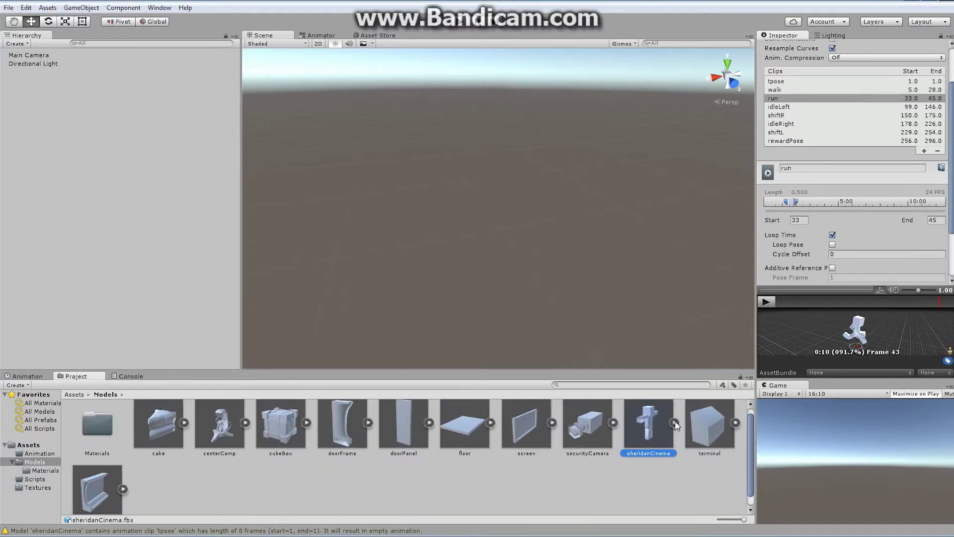
drag(645, 427, 546, 182)
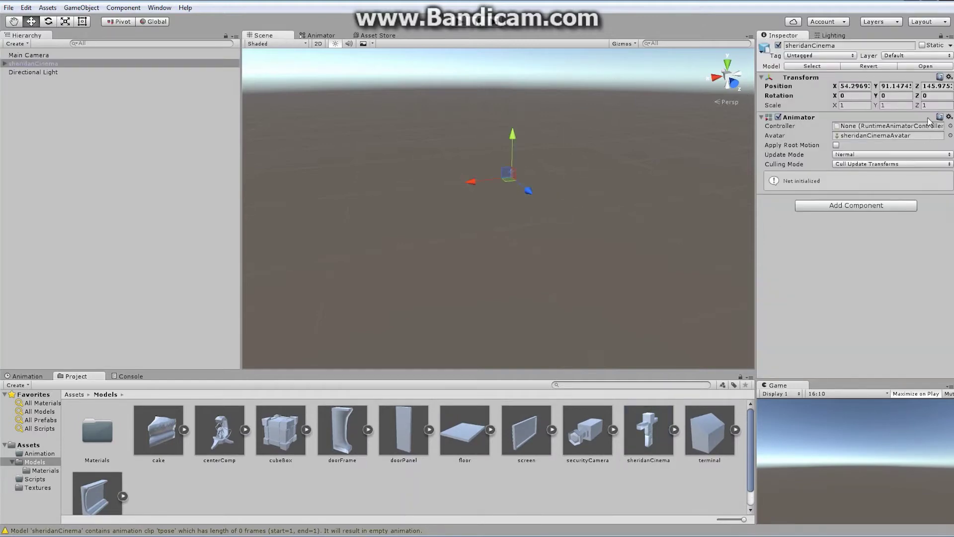
click(949, 77)
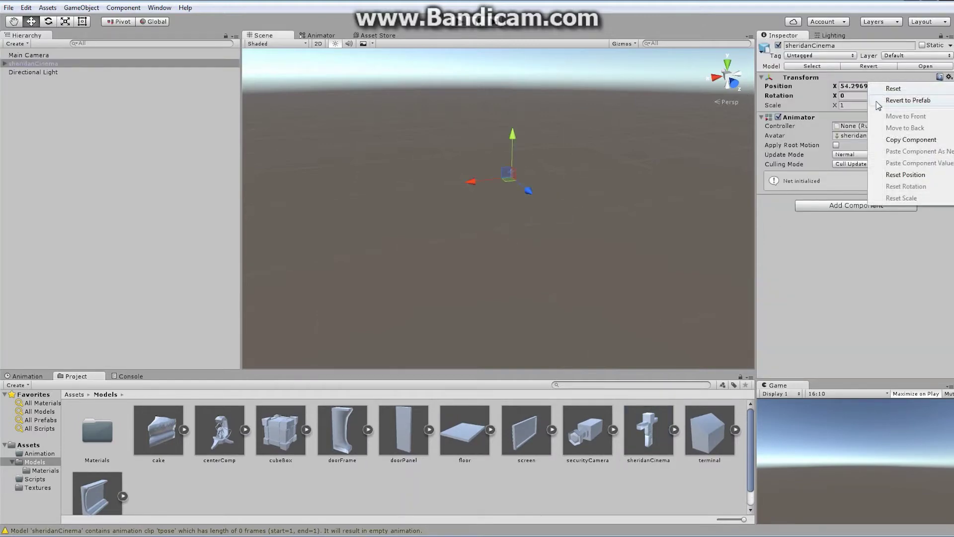
click(903, 92)
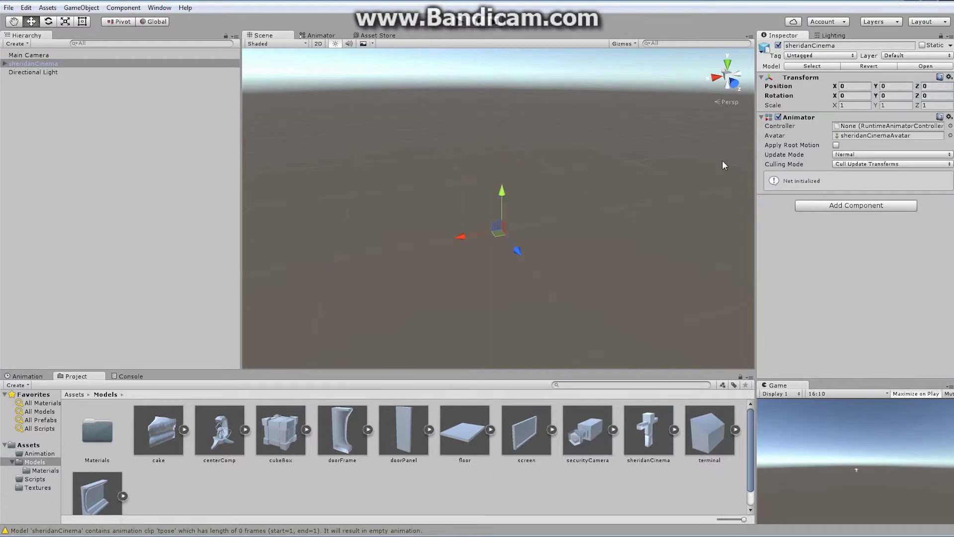
alt+right_drag(407, 166, 546, 212)
alt+right_drag(599, 194, 552, 171)
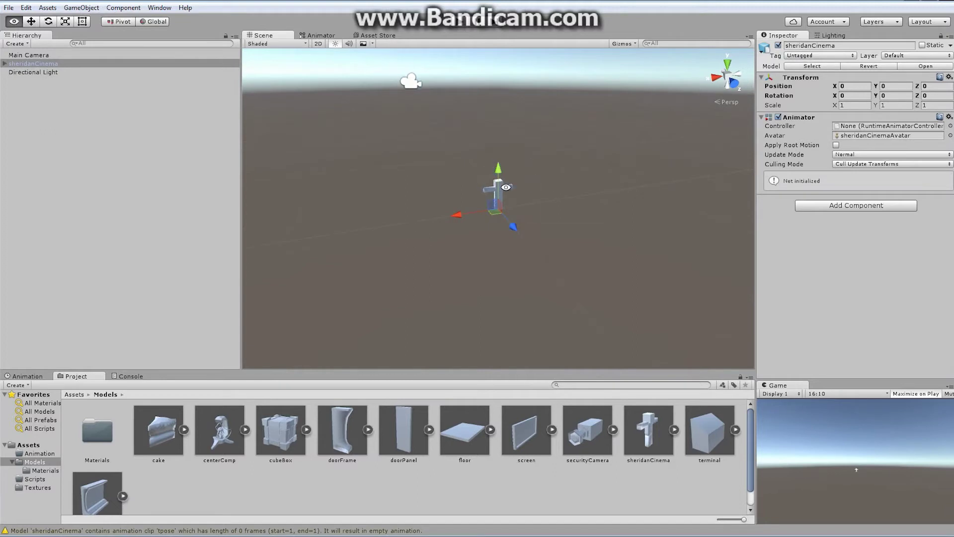
Set the model's X, Y and Z scale to 10 and orbit around it
click(849, 105)
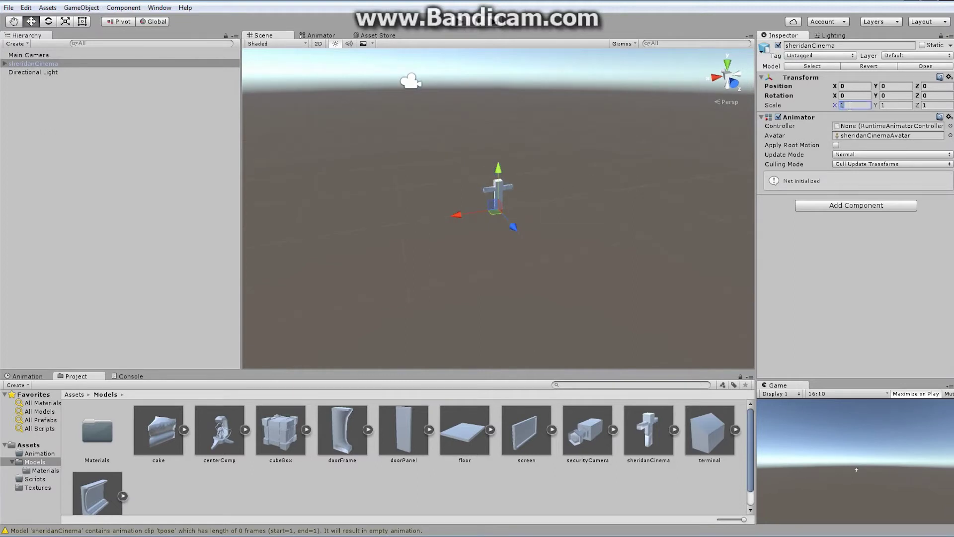
text(10)
click(891, 105)
text(10)
click(924, 105)
text(10)
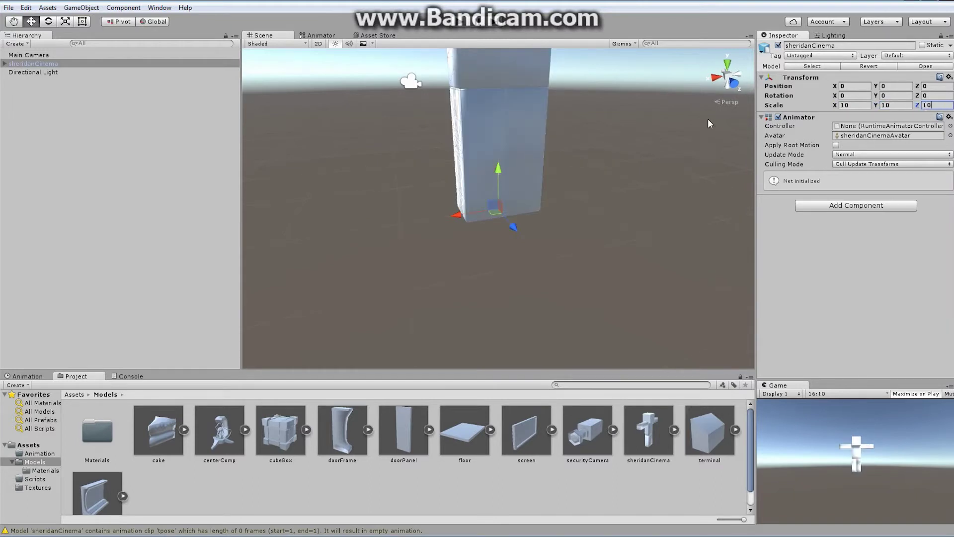
key(Return)
alt+drag(480, 153, 566, 159)
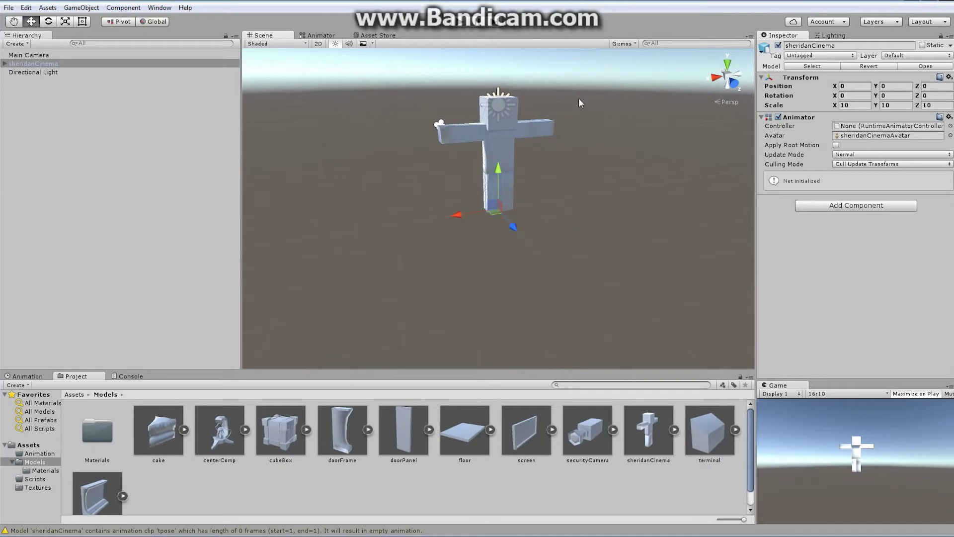
alt+drag(640, 168, 538, 133)
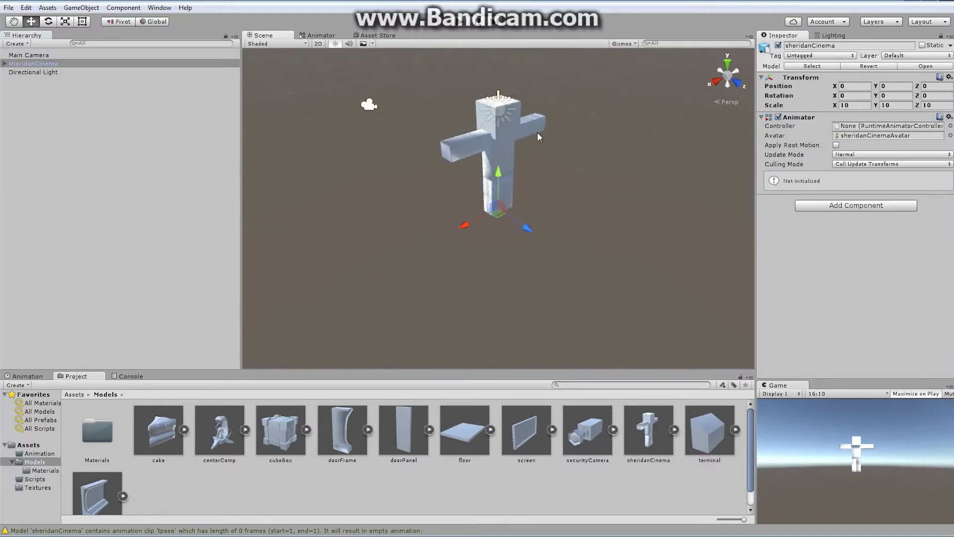
click(44, 470)
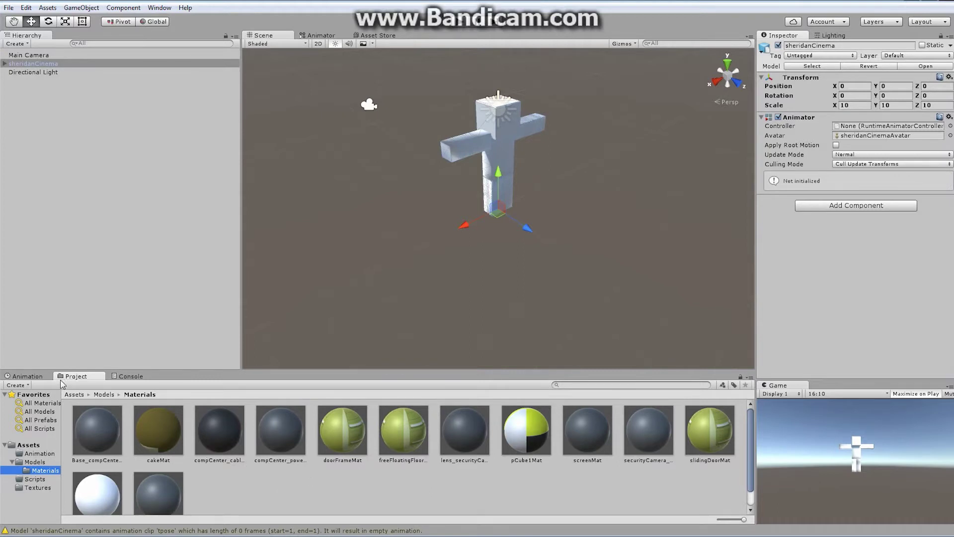
Create a new Standard material in Models/Materials and name it playerMaterial
click(16, 385)
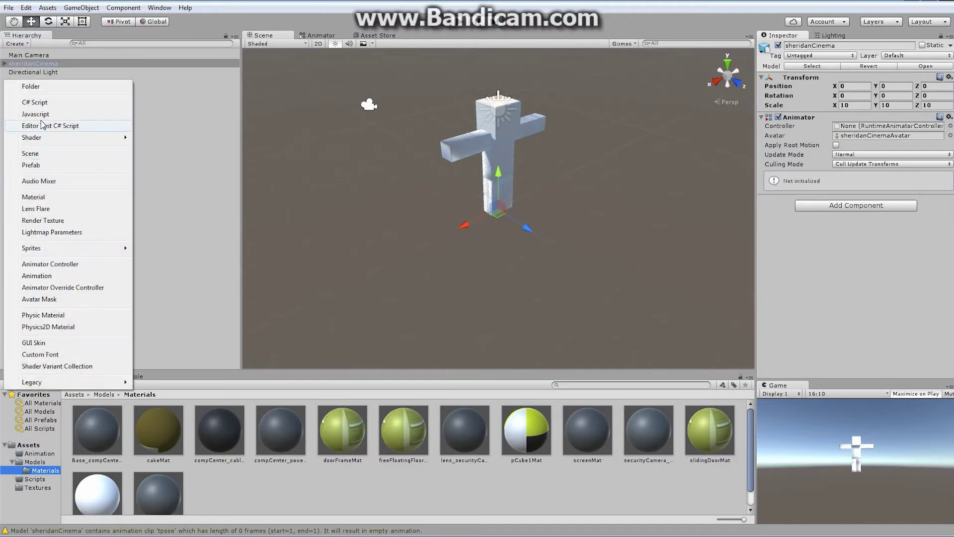
click(33, 196)
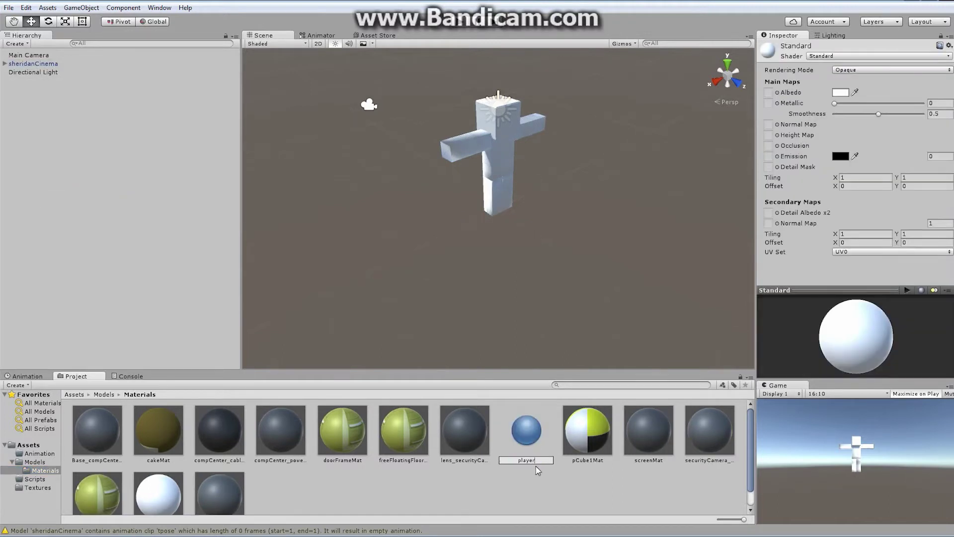
text(playerMaterial)
key(Return)
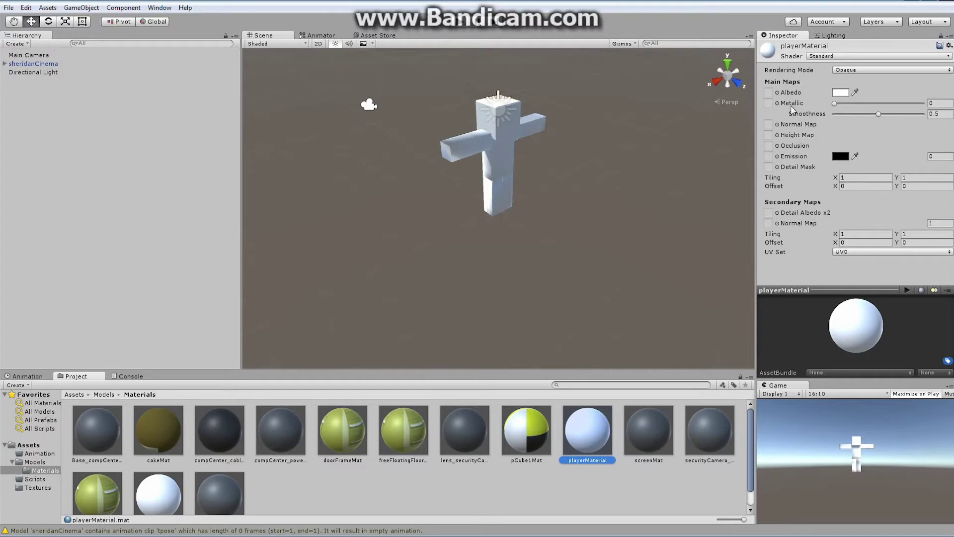
Check the sheridanYellow texture in Textures, then select playerMaterial in the Materials folder
click(49, 488)
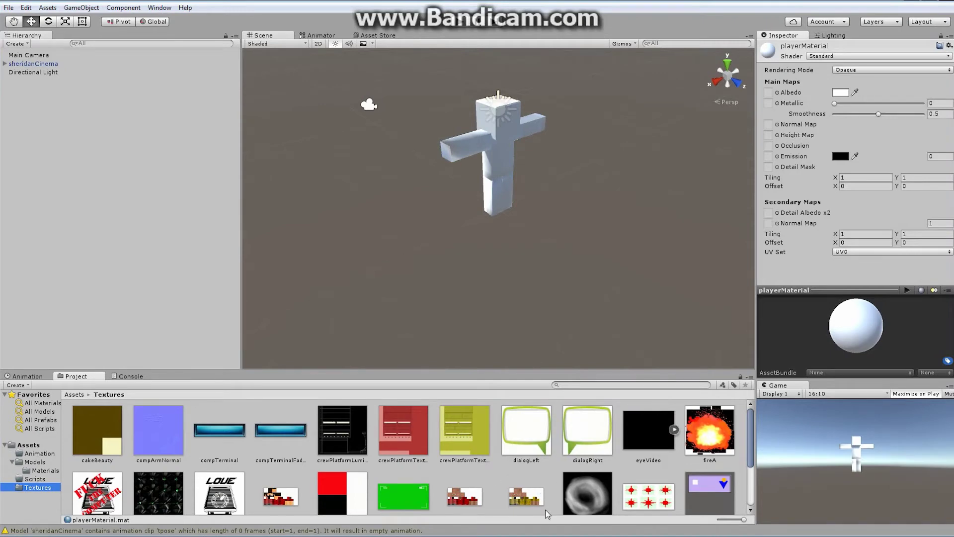
scroll(745, 452, down, 2)
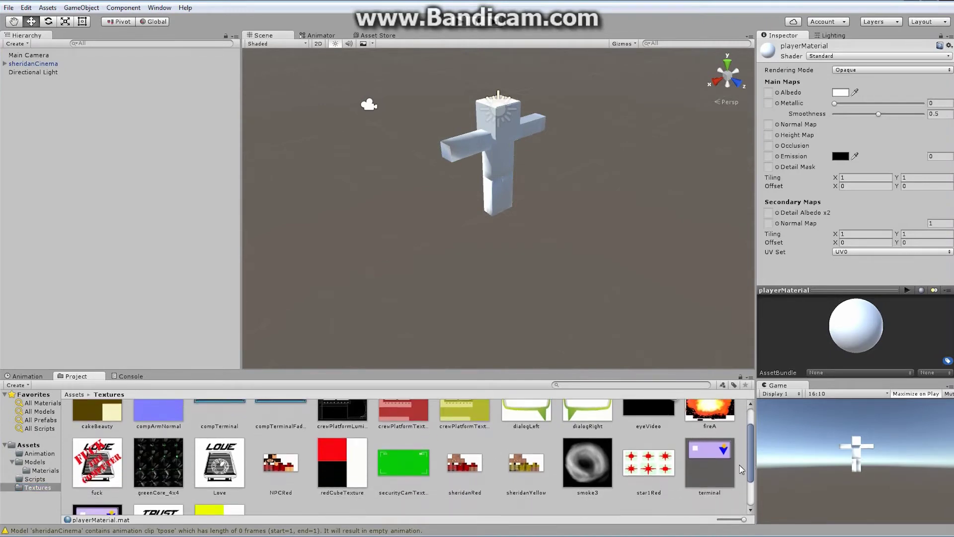
click(526, 465)
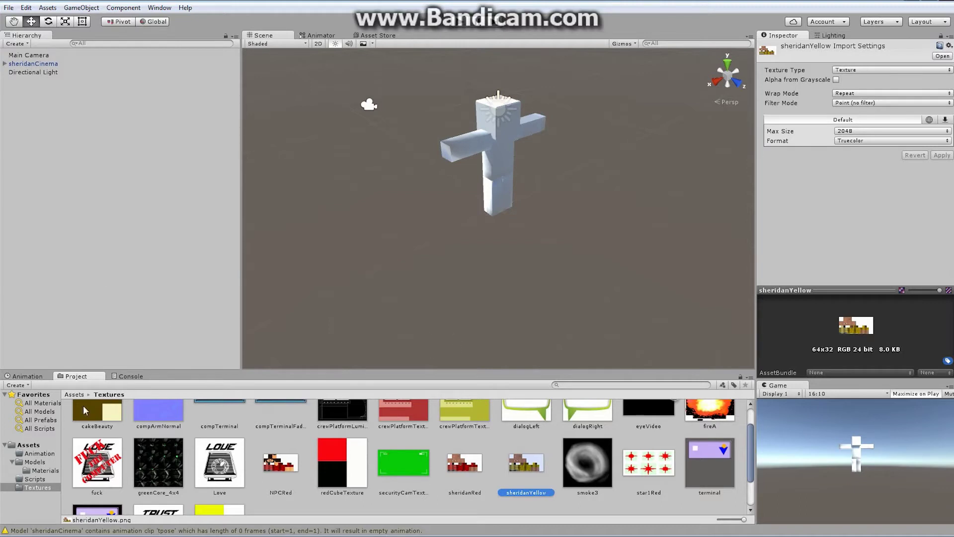
click(46, 470)
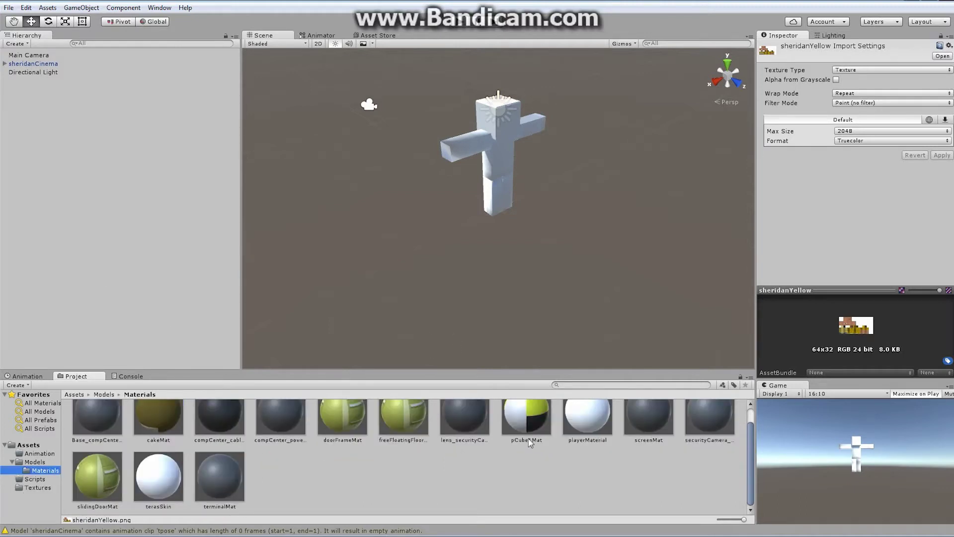
click(594, 430)
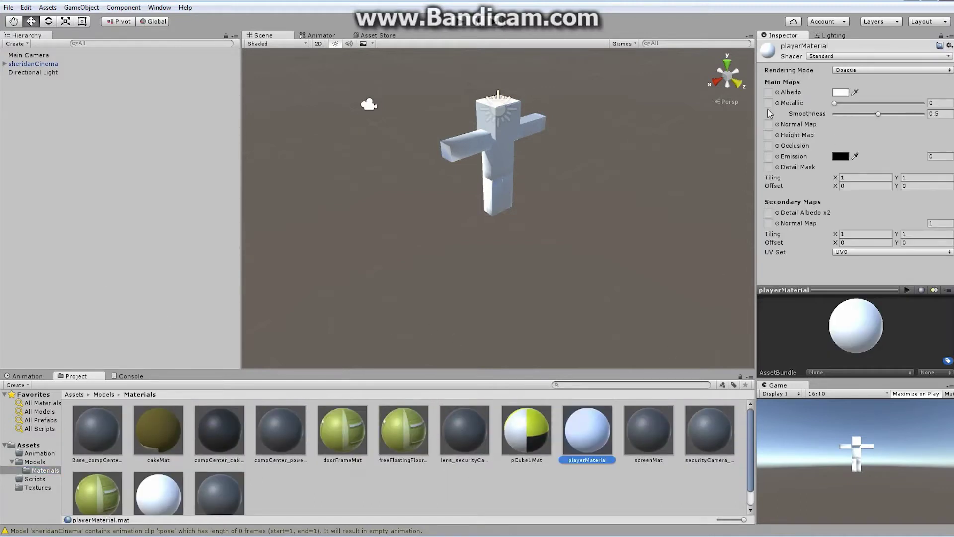
Pick sheridanYellow in the Select Texture window for the Albedo slot, then close the window
click(777, 94)
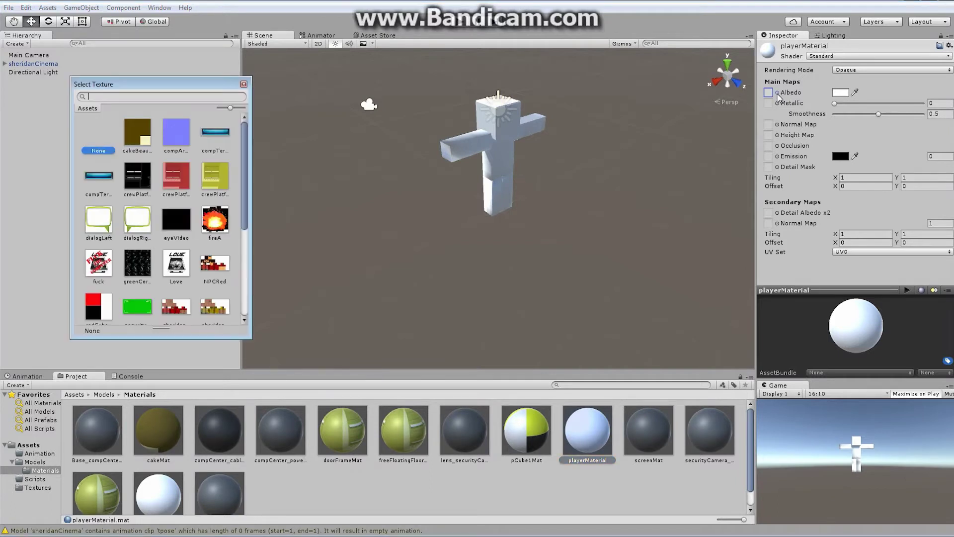
drag(241, 142, 243, 183)
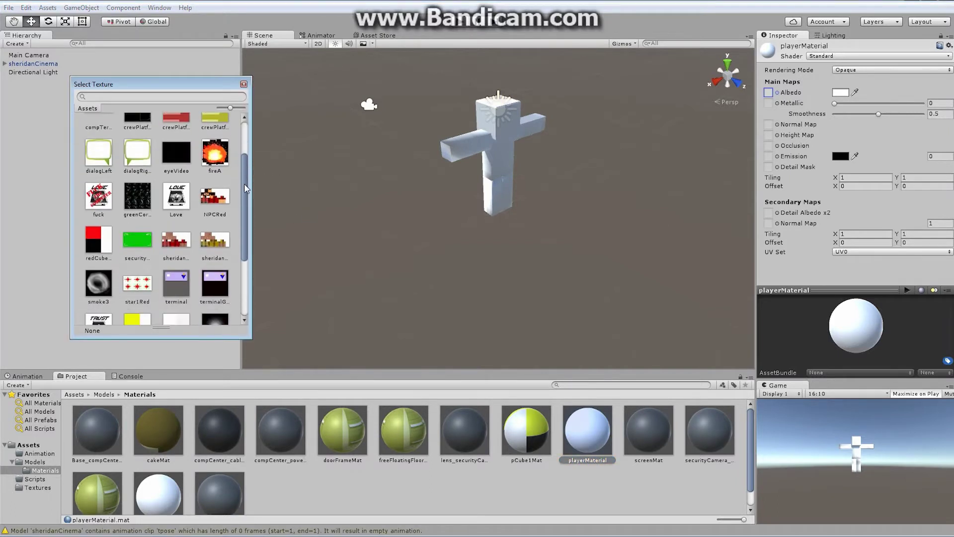
click(220, 241)
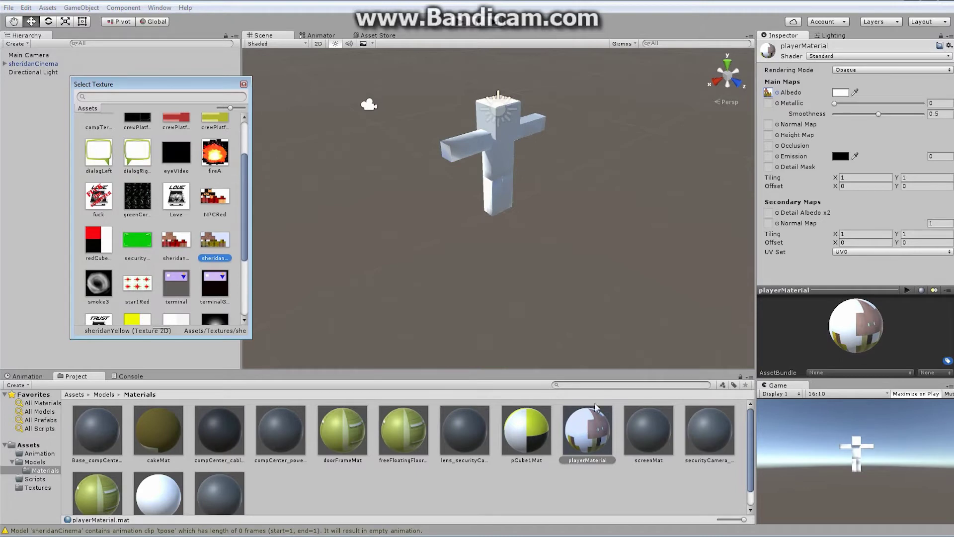
click(243, 84)
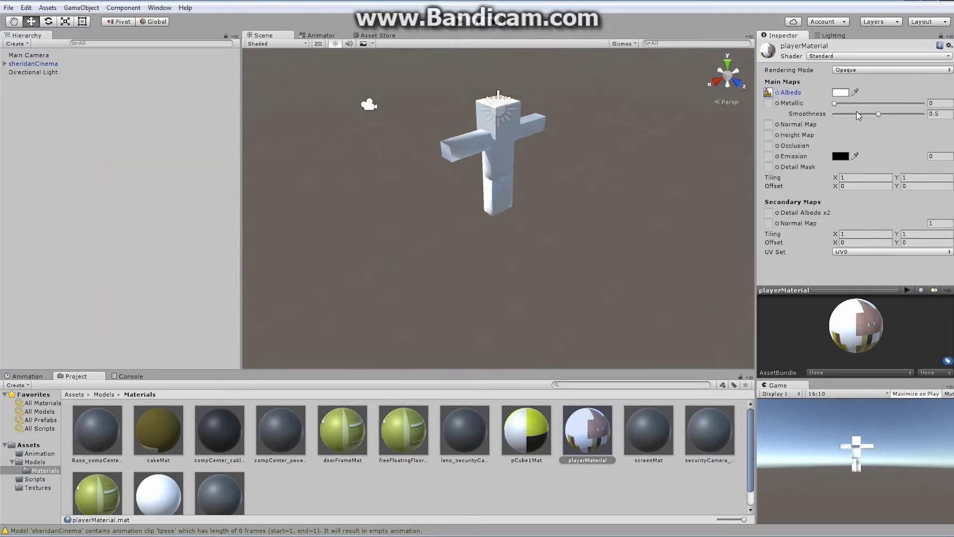
Drag playerMaterial's Smoothness to 0, try 1, then settle it back at 0
drag(878, 115, 830, 118)
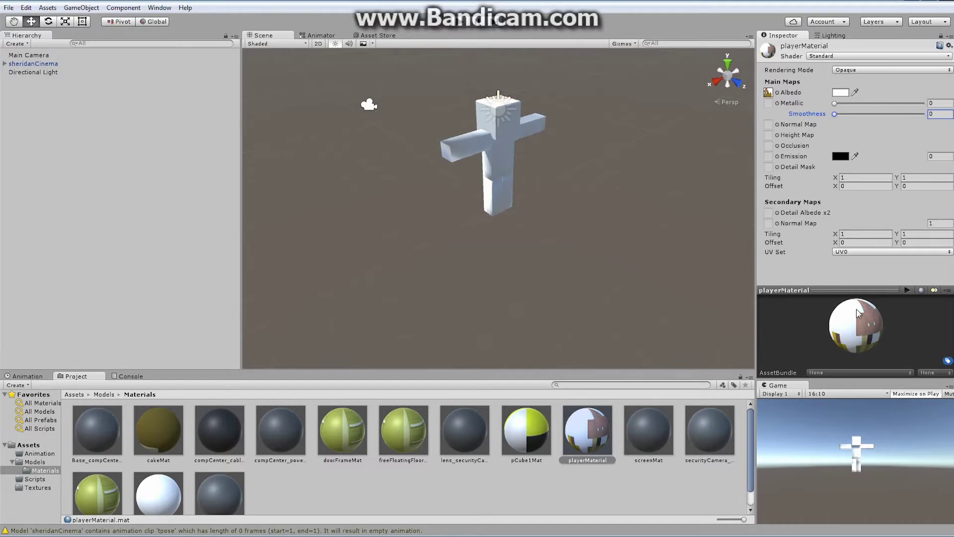
drag(833, 114, 929, 117)
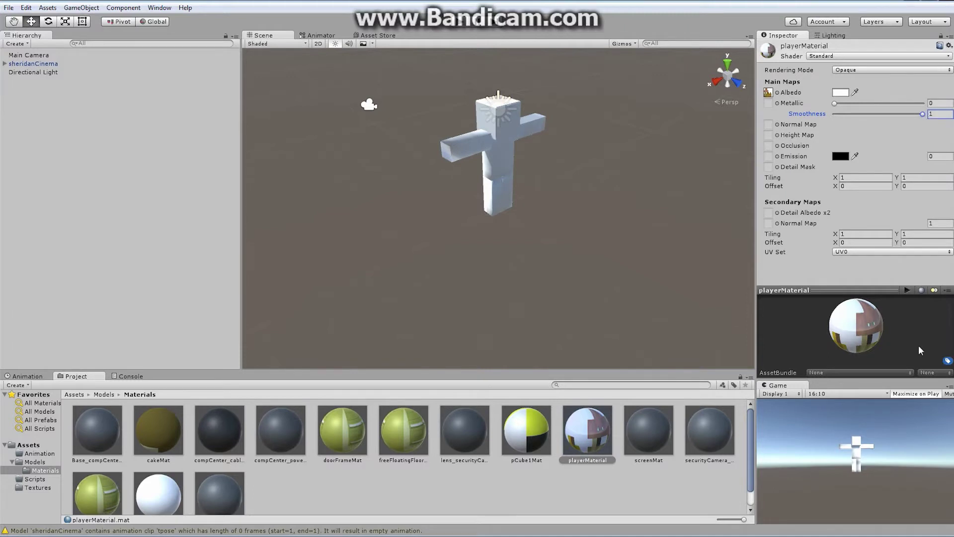
drag(922, 116, 812, 119)
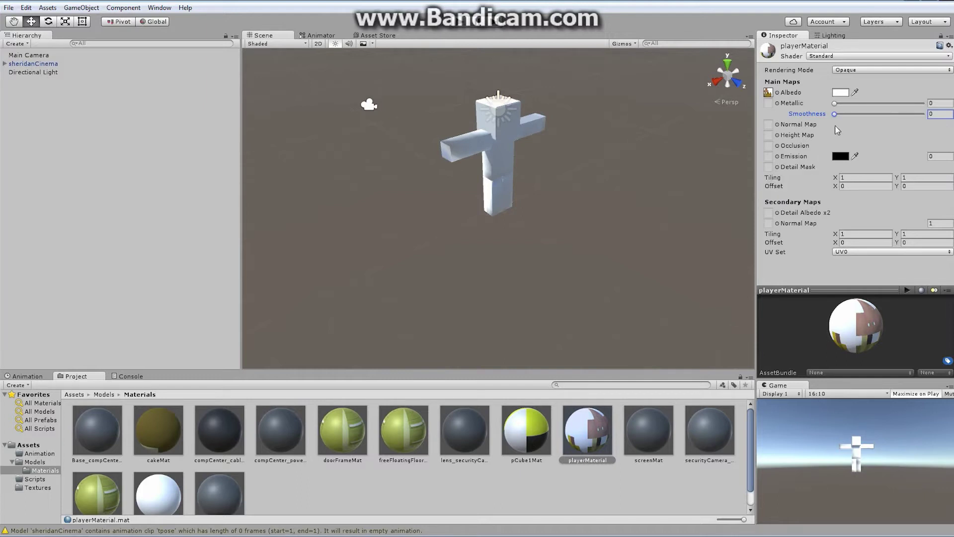
alt+drag(569, 209, 533, 193)
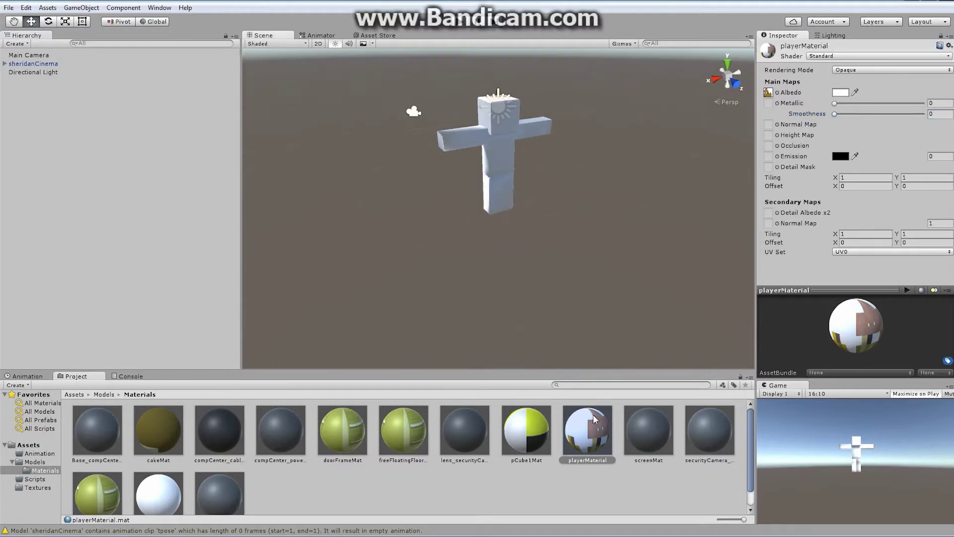
Drag playerMaterial onto the figure's head, both arms, torso and legs
drag(589, 430, 514, 135)
drag(564, 434, 474, 147)
drag(591, 430, 549, 134)
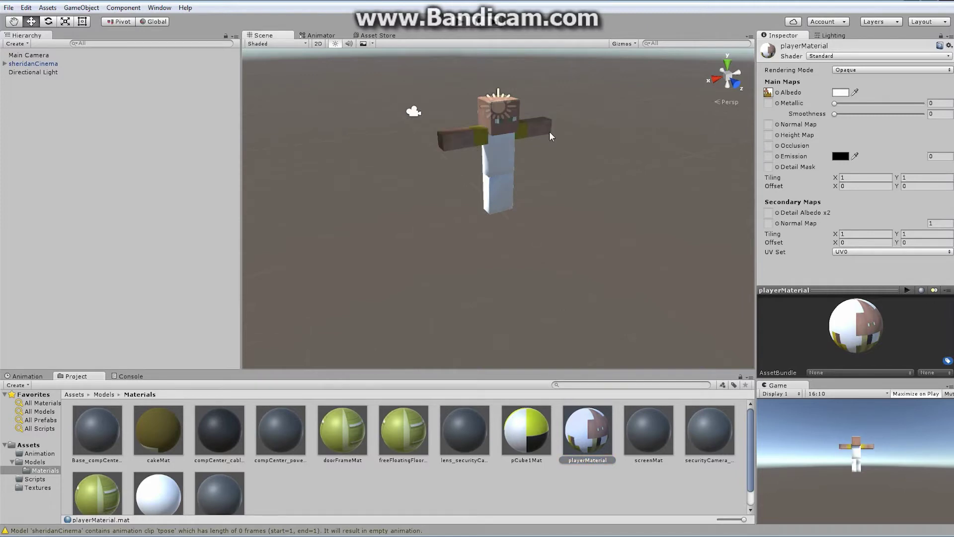
drag(589, 442, 503, 167)
drag(589, 434, 500, 201)
drag(601, 437, 503, 194)
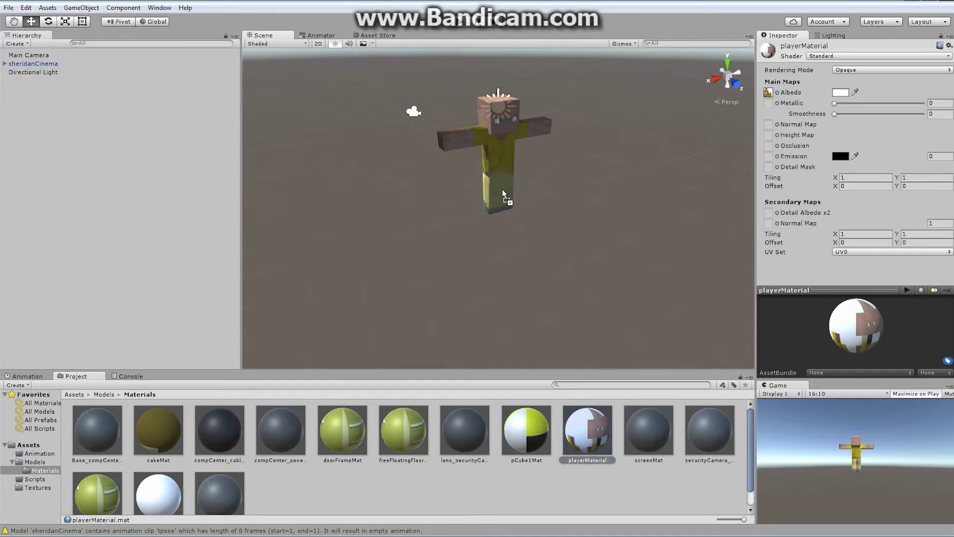
Open the sheridanYellow texture's import settings from the Textures folder
alt+drag(654, 194, 600, 187)
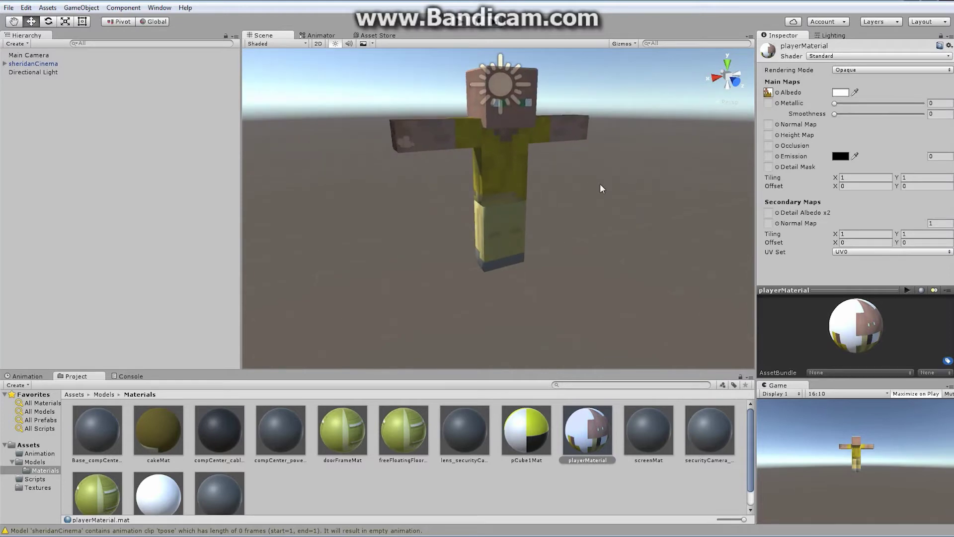
click(48, 487)
click(522, 504)
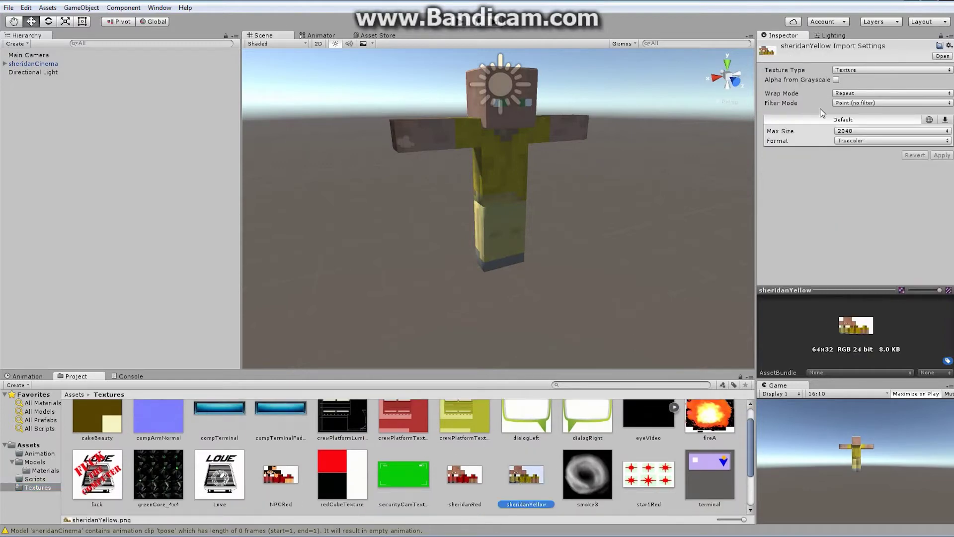
Try Bilinear filtering and Compressed format on the texture, orbiting to compare the look
click(877, 105)
click(883, 125)
click(871, 150)
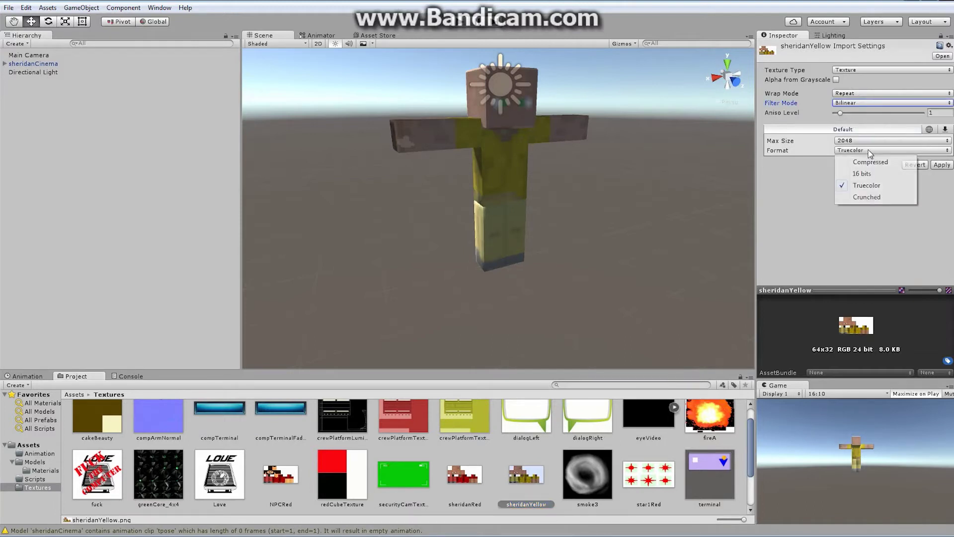
click(875, 158)
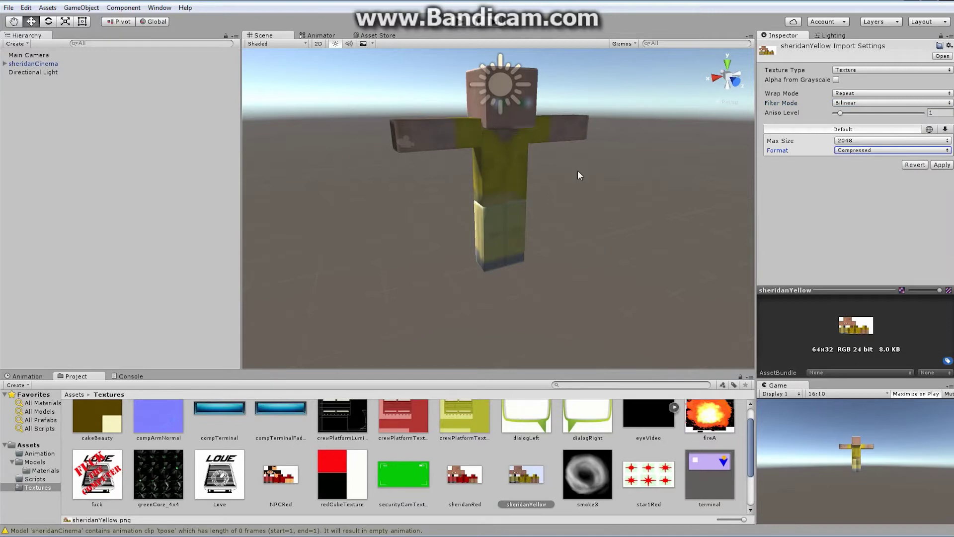
alt+drag(582, 144, 494, 111)
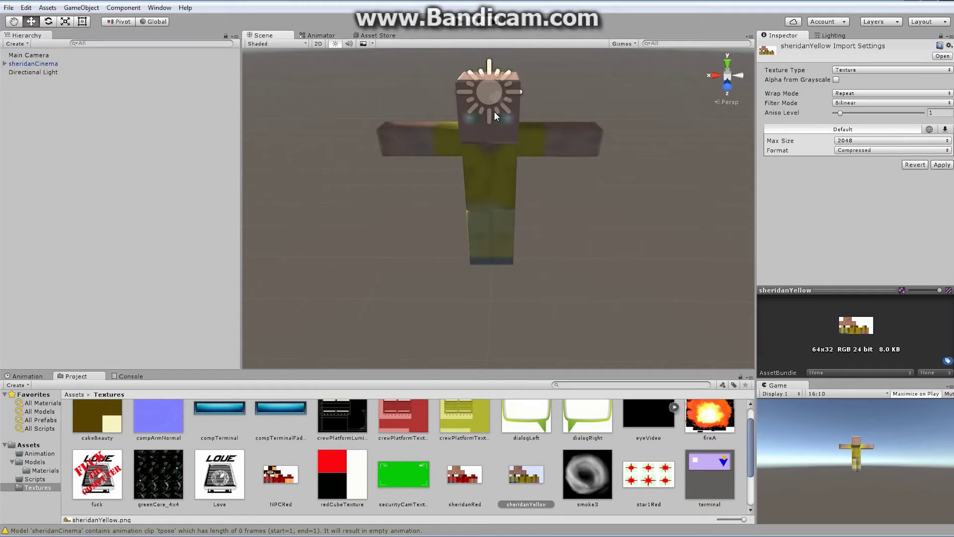
alt+drag(550, 114, 547, 168)
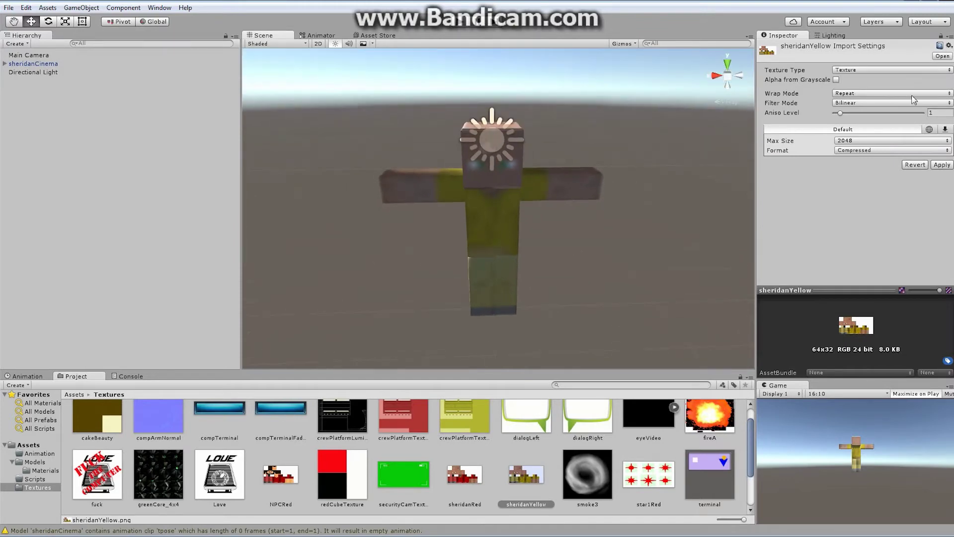
Switch to Point (no filter) filtering and Truecolor format, then apply the import settings
click(891, 103)
click(865, 111)
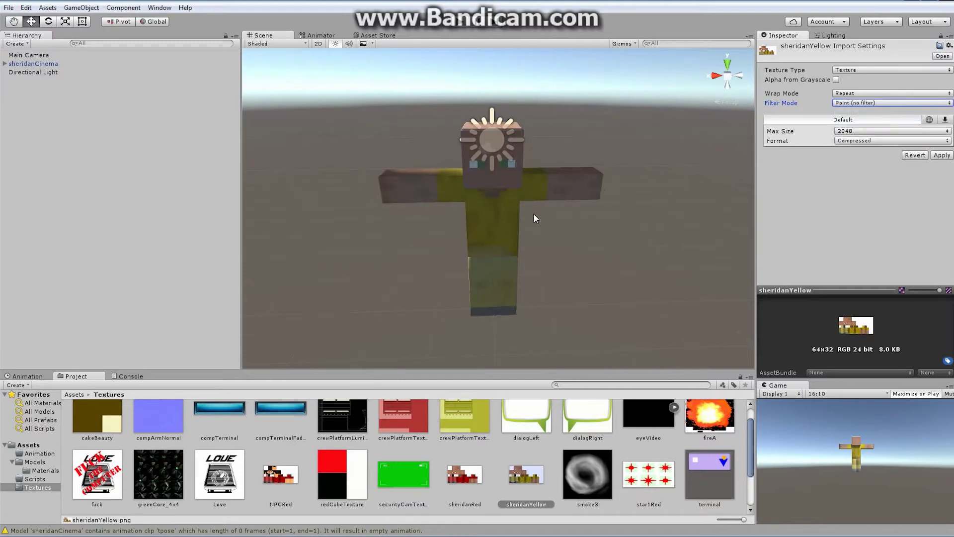
alt+drag(544, 217, 800, 176)
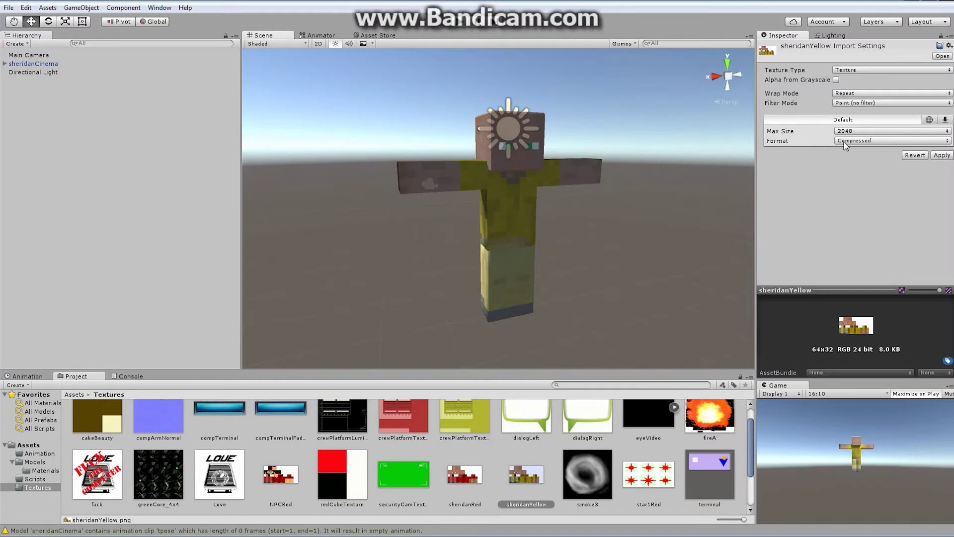
click(880, 141)
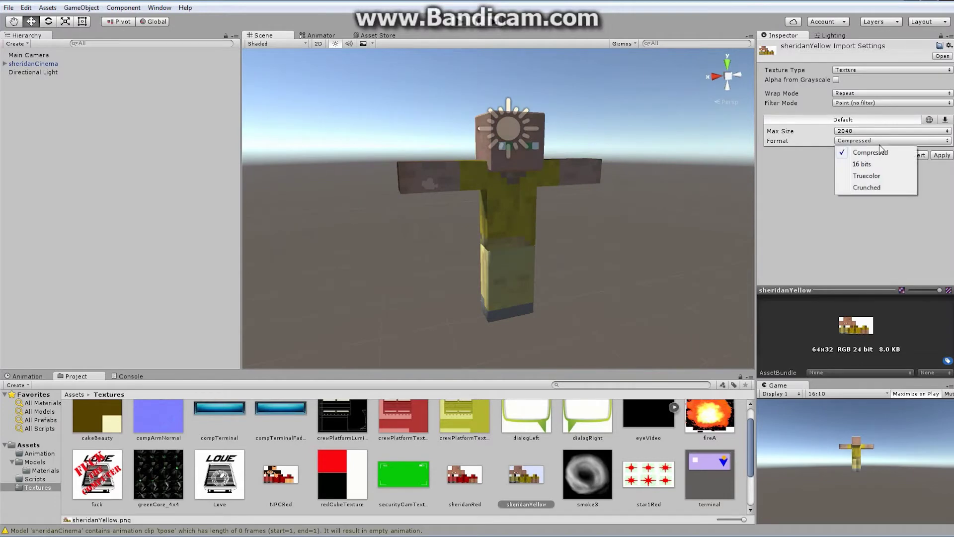
click(876, 177)
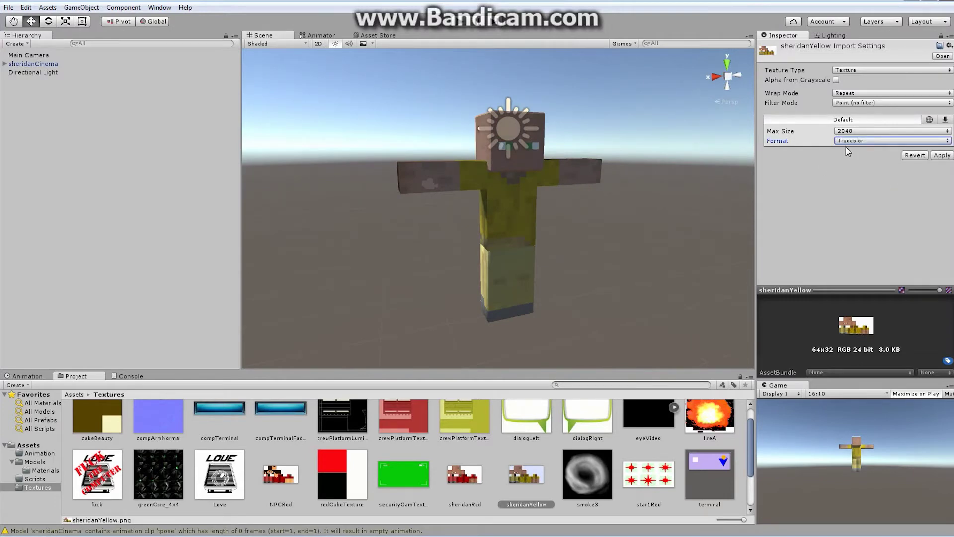
alt+drag(639, 163, 454, 182)
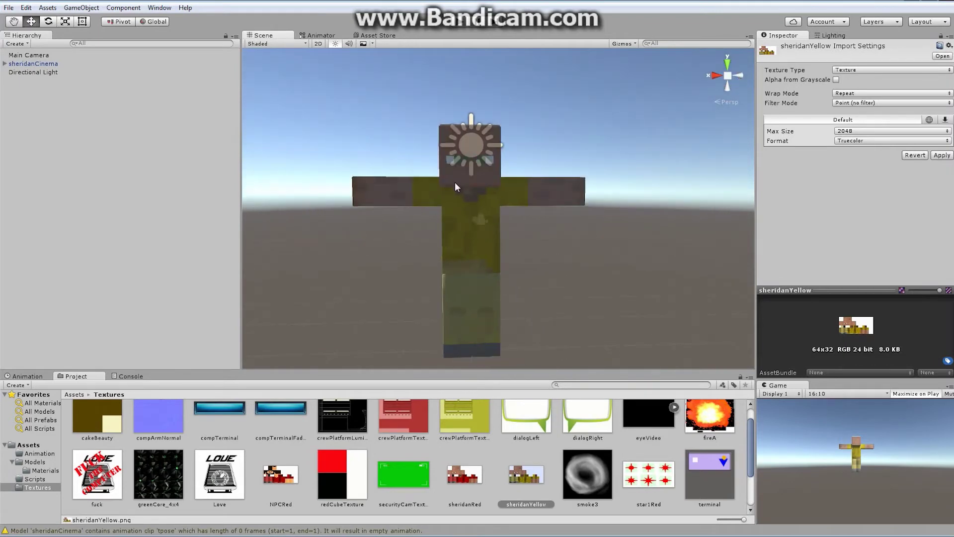
middle_drag(557, 244, 561, 224)
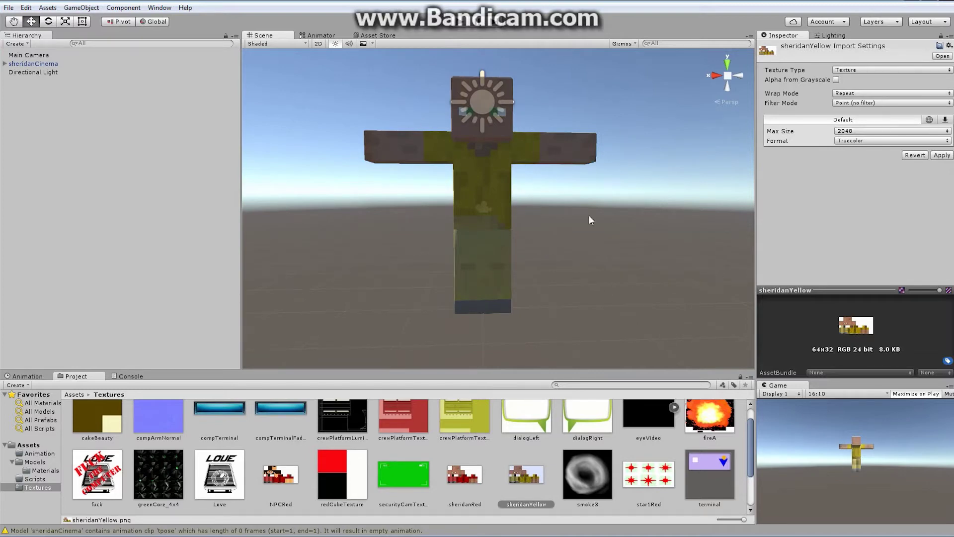
click(40, 66)
click(517, 288)
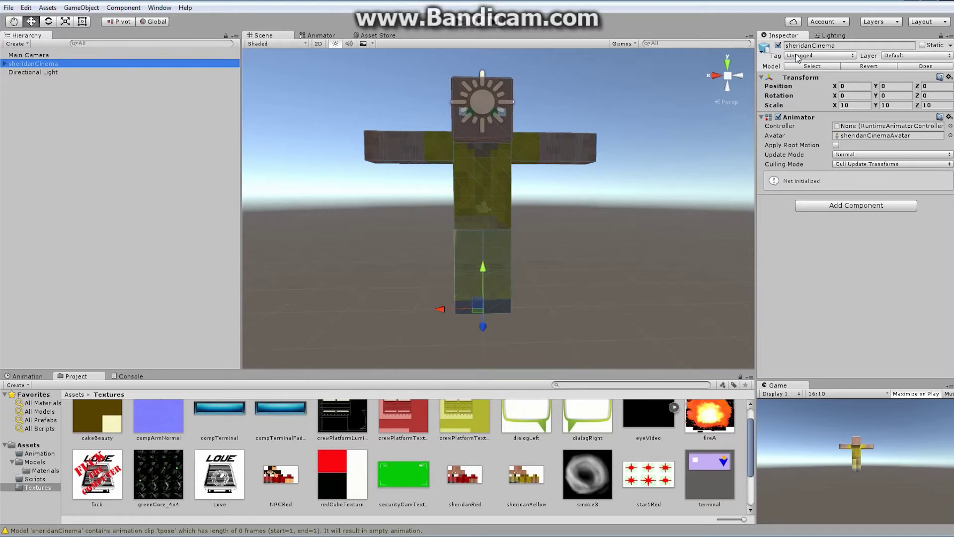
Set the sheridanCinema object's Tag to Player and recheck the tag list
click(853, 57)
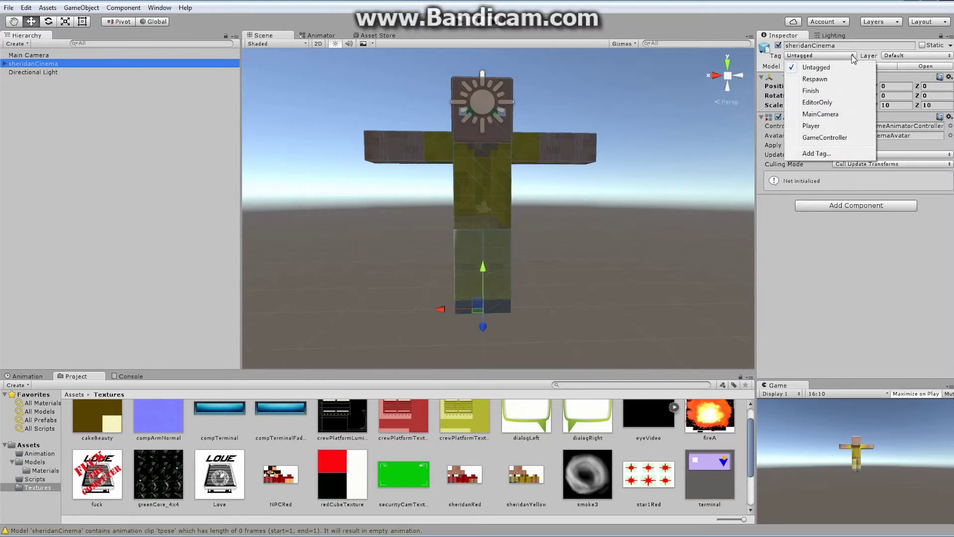
click(824, 126)
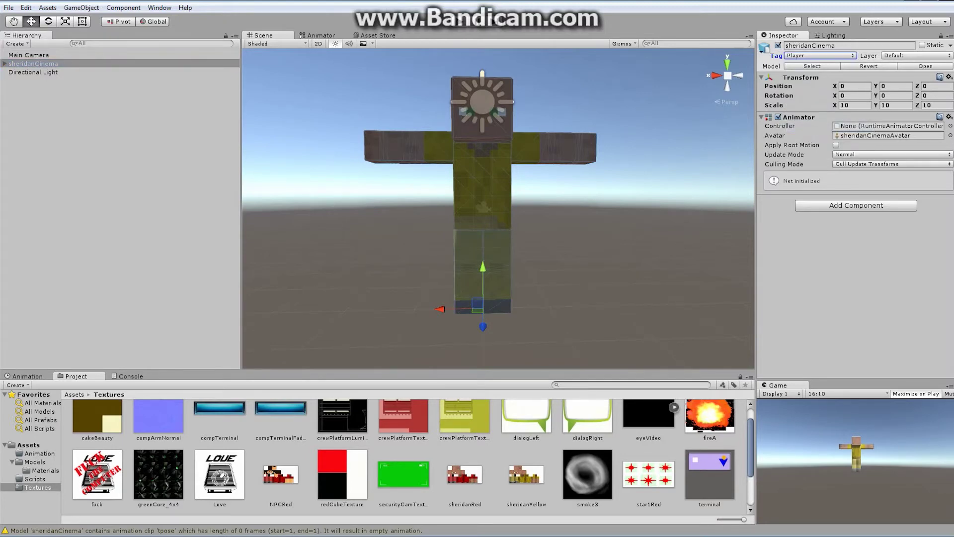
click(853, 56)
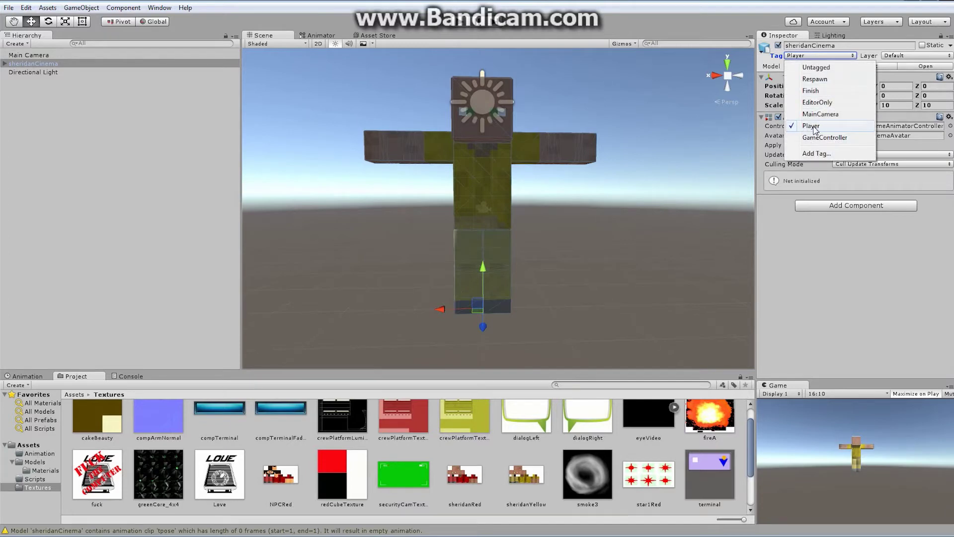
click(869, 29)
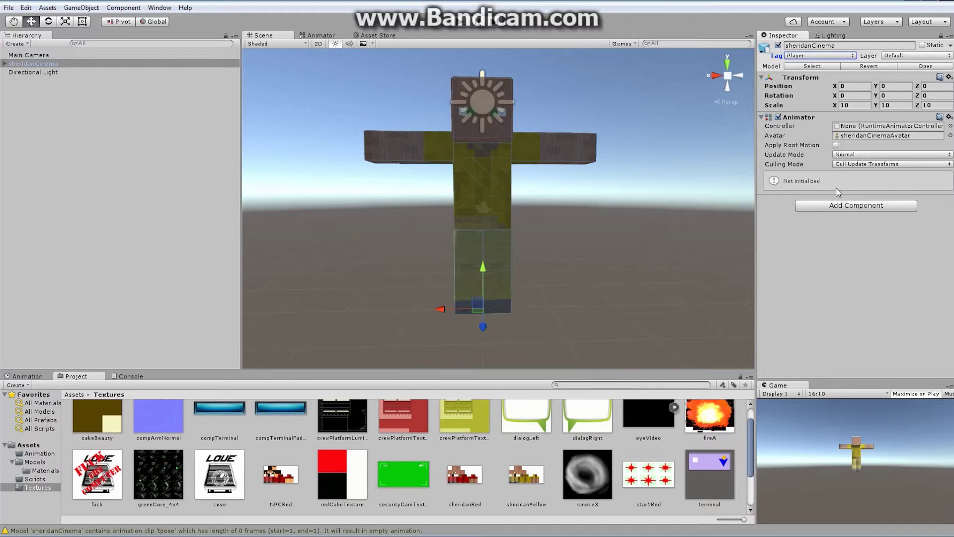
Add a Physics > Capsule Collider (radius 0.5, height 1, Y-Axis) to sheridanCinema
click(851, 206)
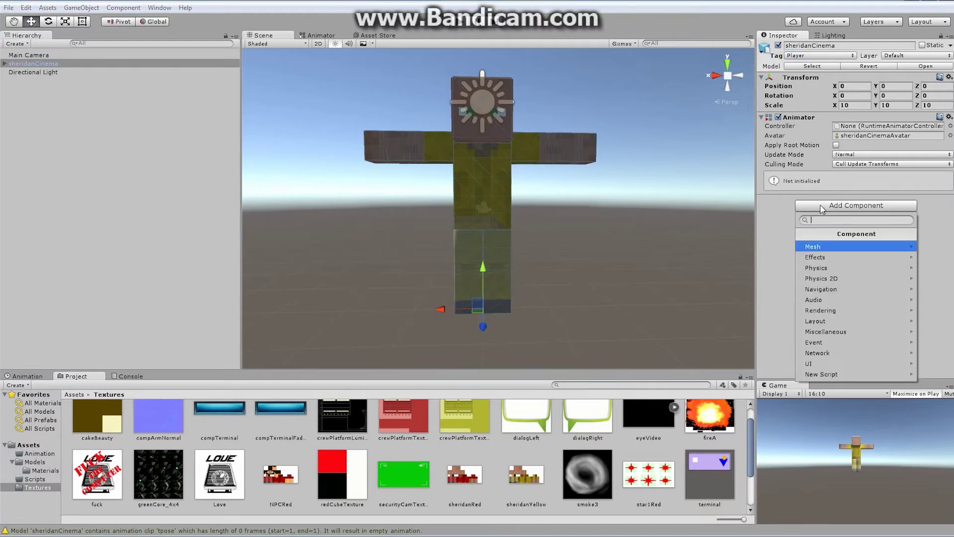
click(827, 269)
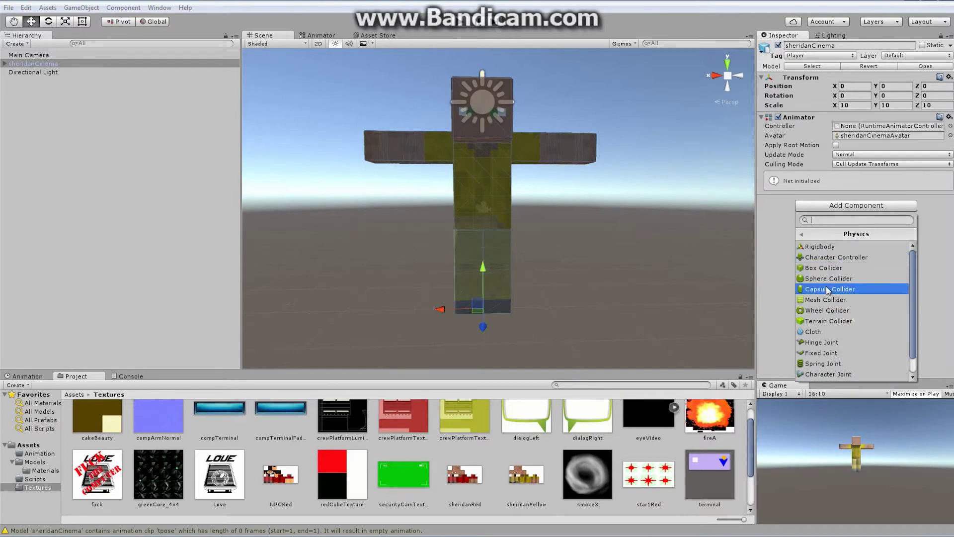
click(828, 289)
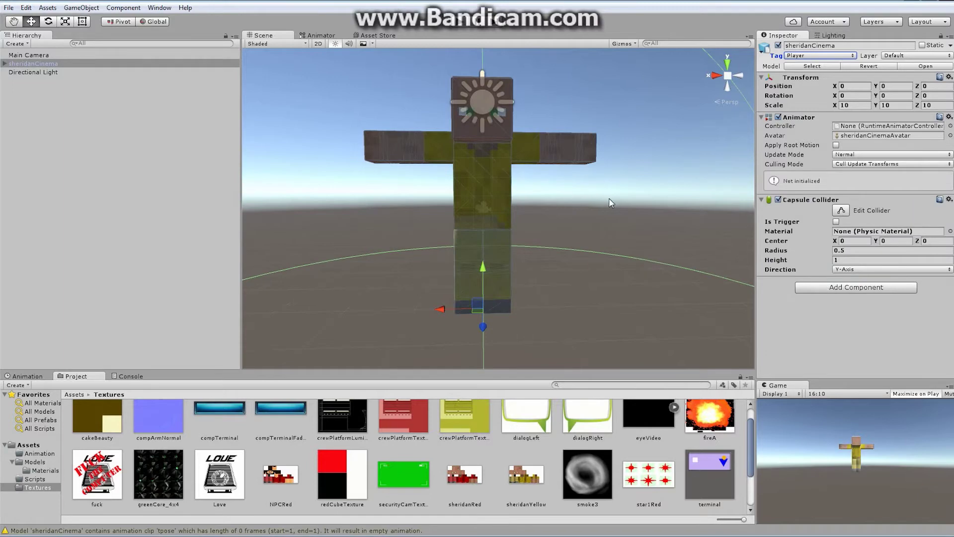
scroll(428, 209, down, 5)
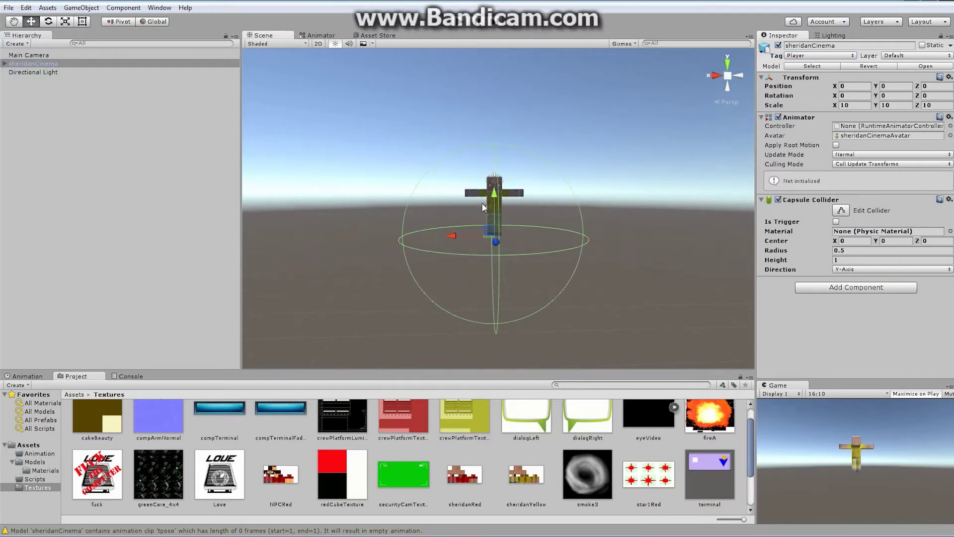